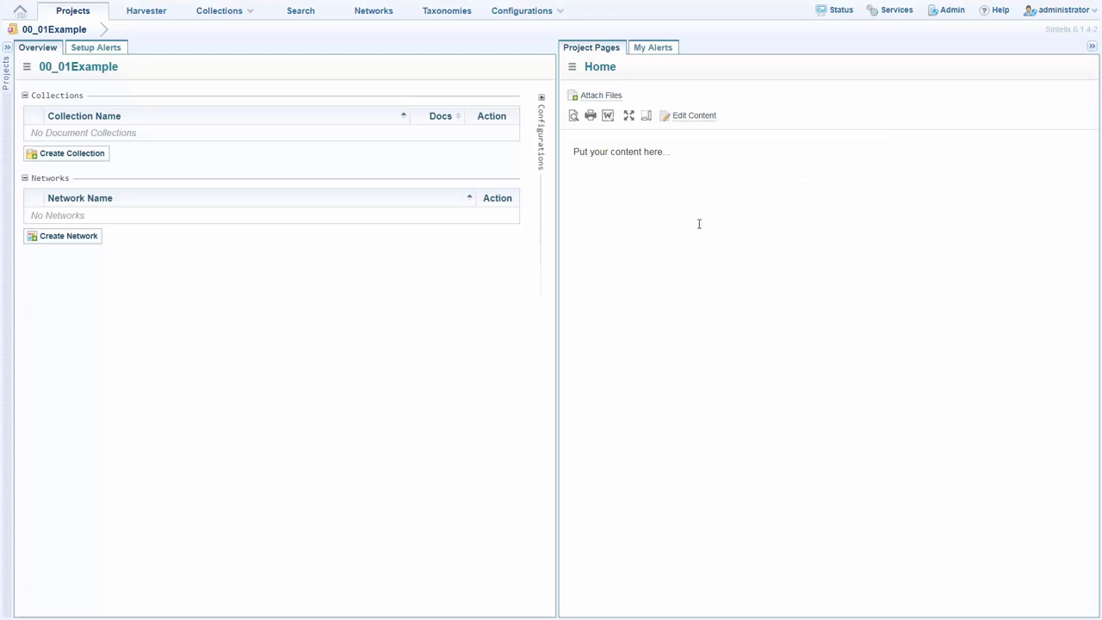
# Create a collection named 'Example' with Default + Network Update ingestion, then open it
pyautogui.click(72, 157)
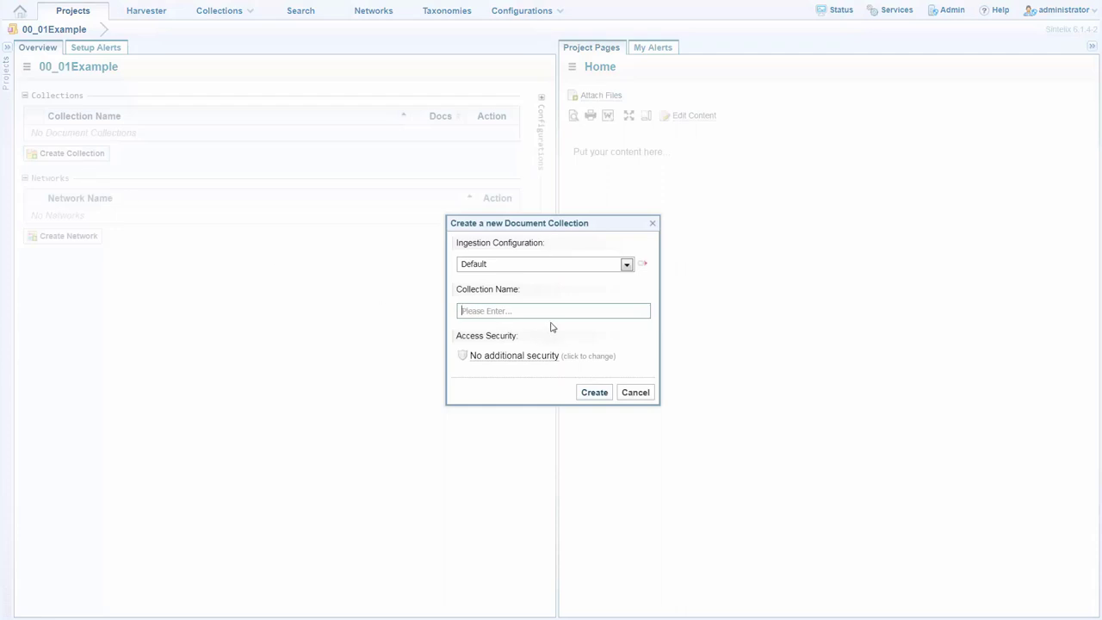
pyautogui.write('Example')
pyautogui.click(572, 270)
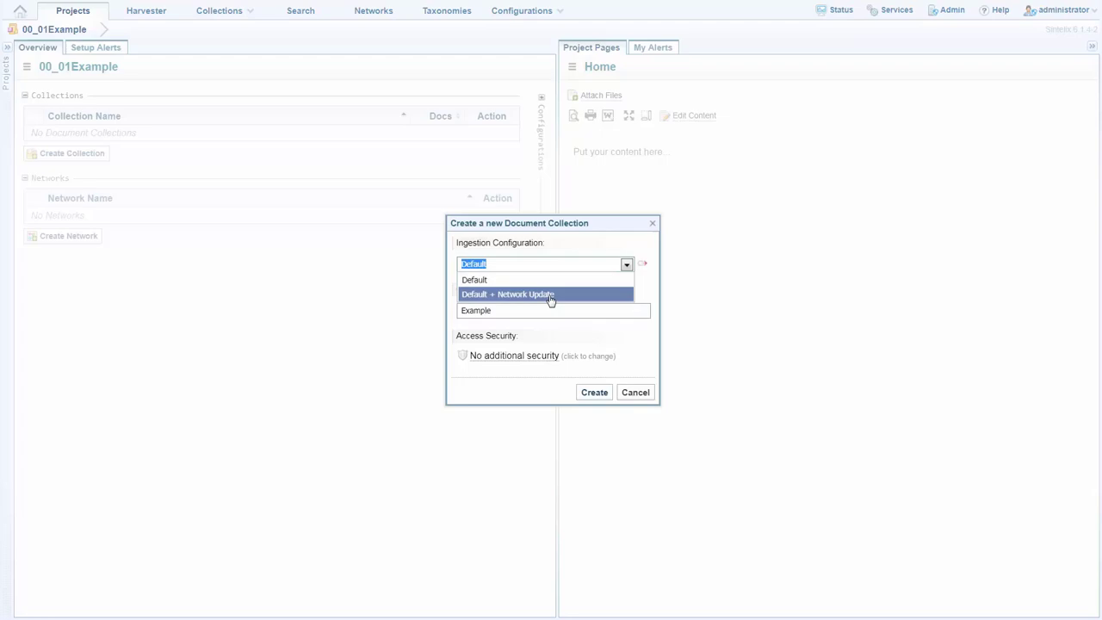
pyautogui.click(552, 297)
pyautogui.click(604, 398)
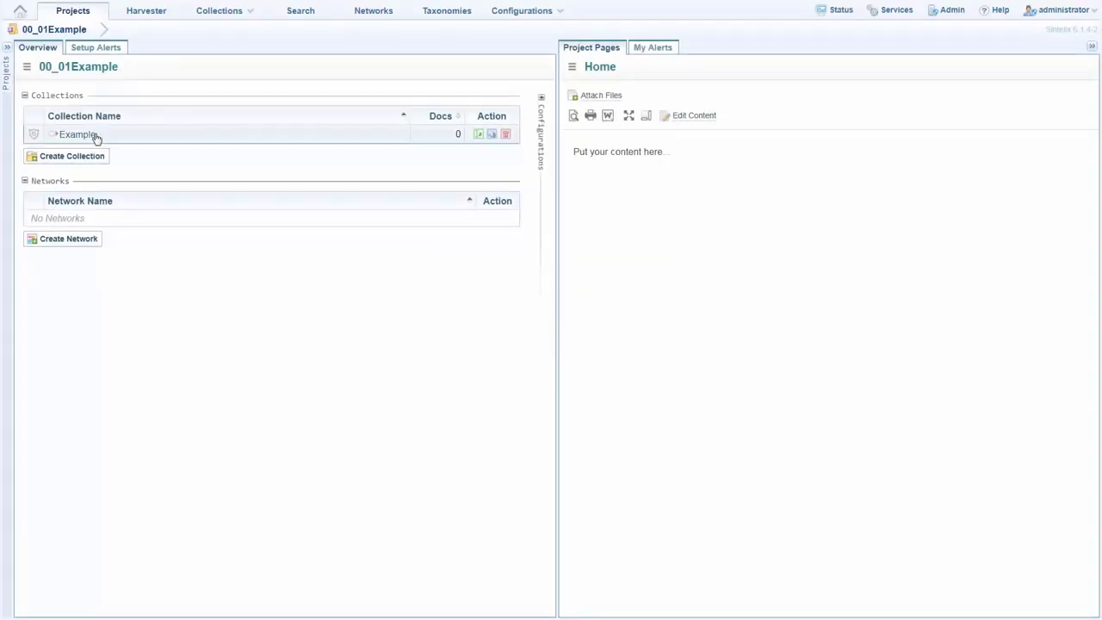
pyautogui.click(92, 136)
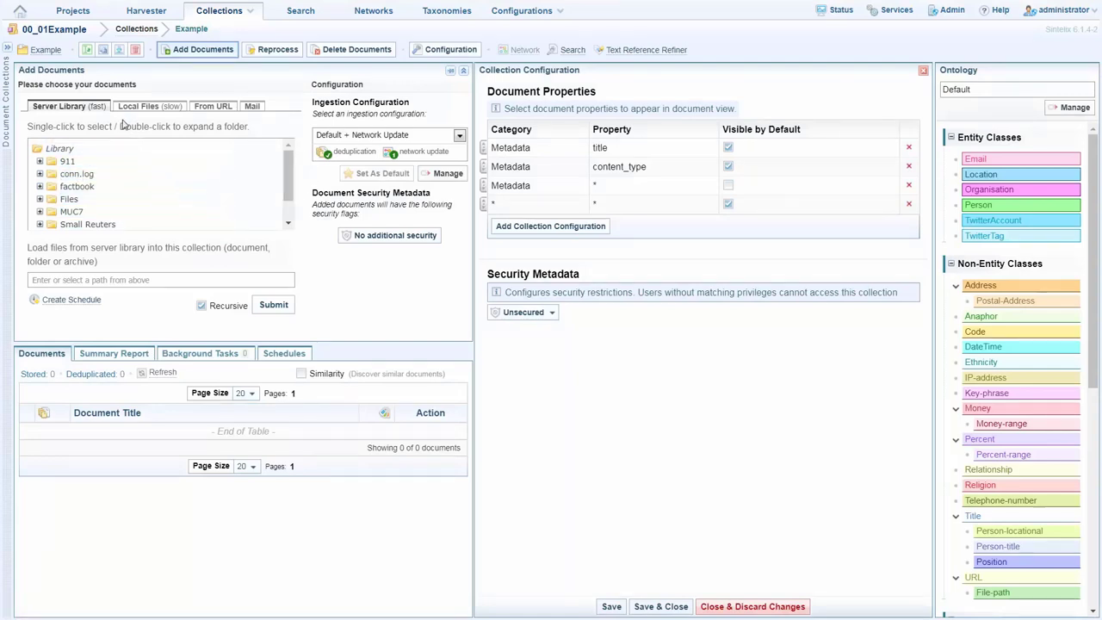
# Look through the Local Files, From URL and Mail document-loading options
pyautogui.click(69, 148)
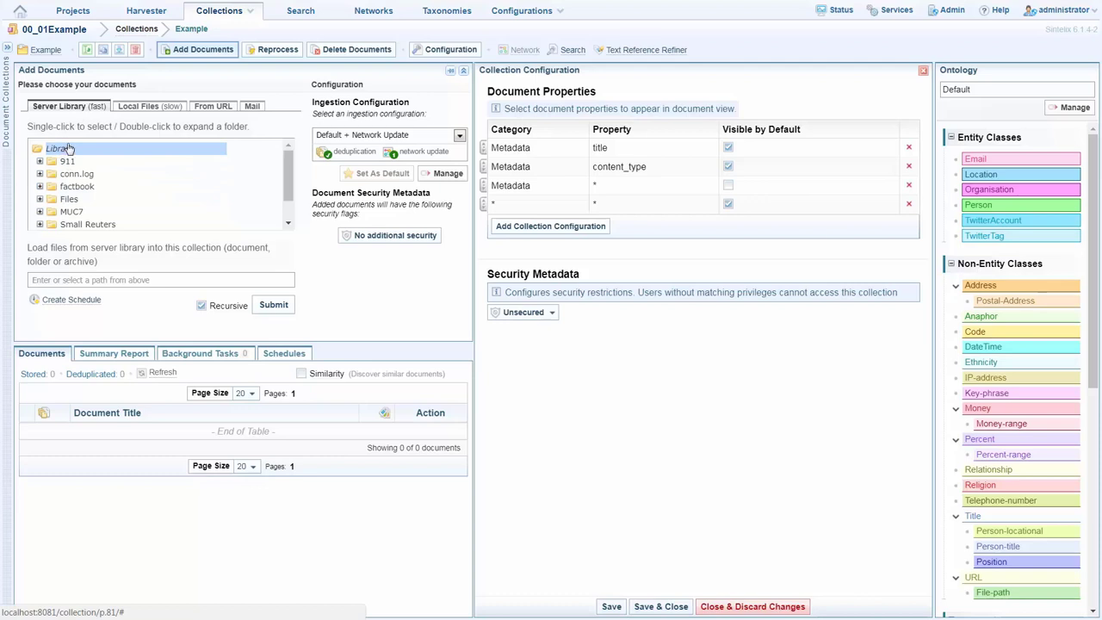
pyautogui.click(144, 106)
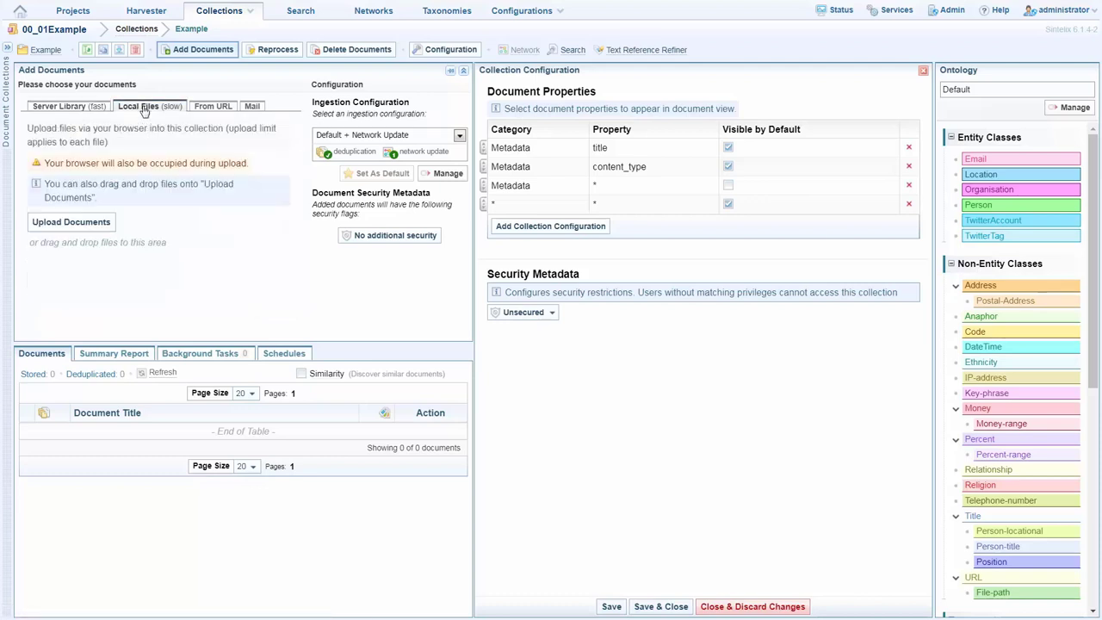
pyautogui.click(209, 110)
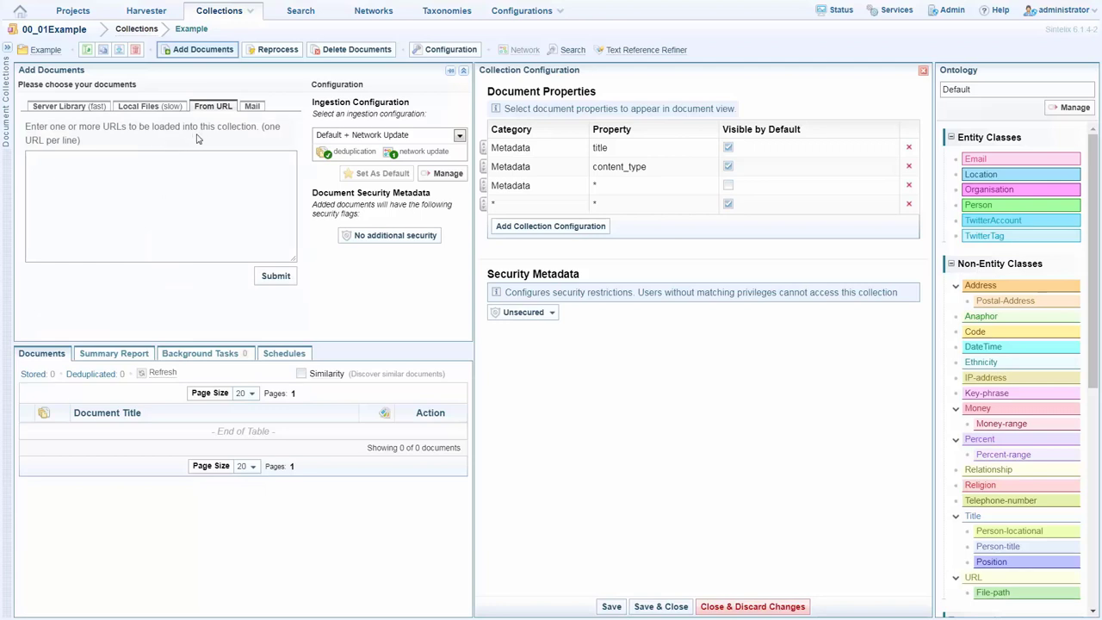
pyautogui.click(252, 108)
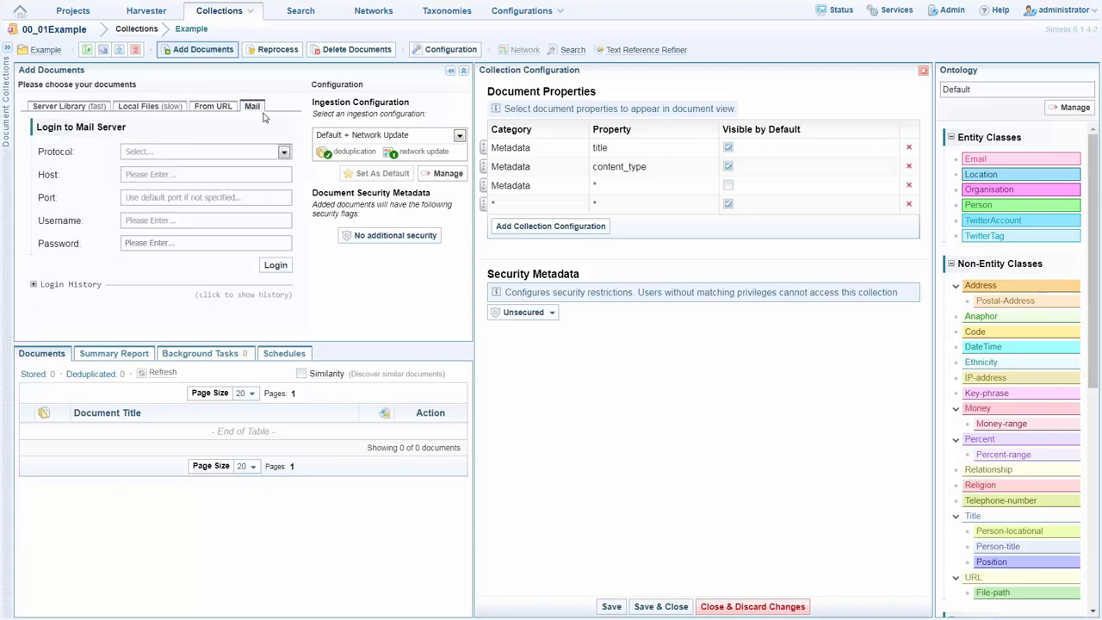
# Submit the /911/ folder from the Server Library into the Example collection
pyautogui.click(59, 108)
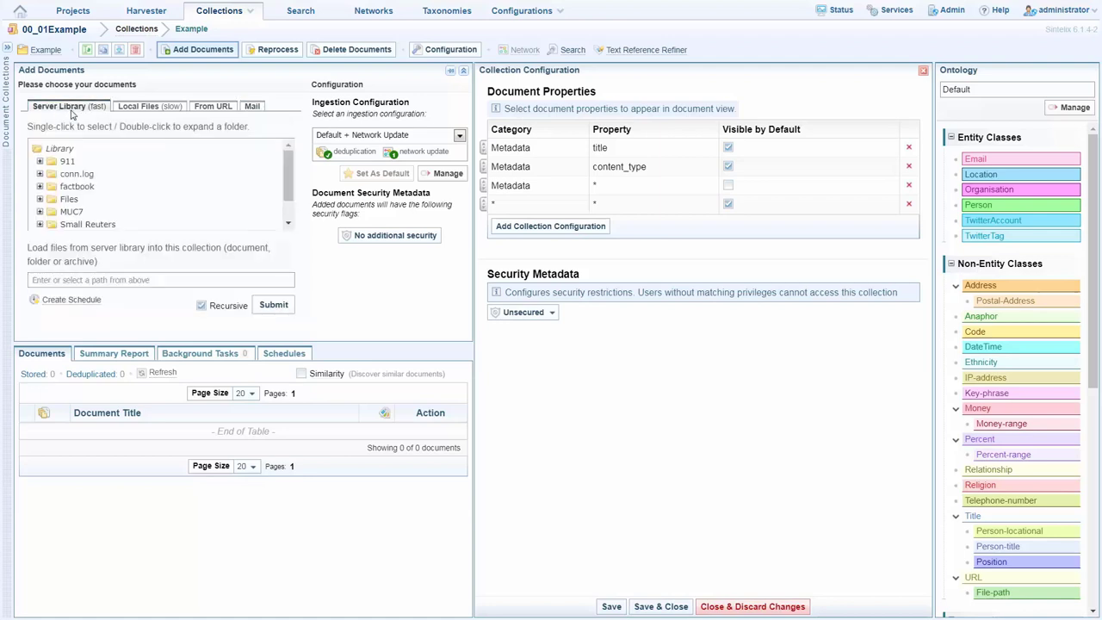
pyautogui.click(130, 176)
pyautogui.click(67, 162)
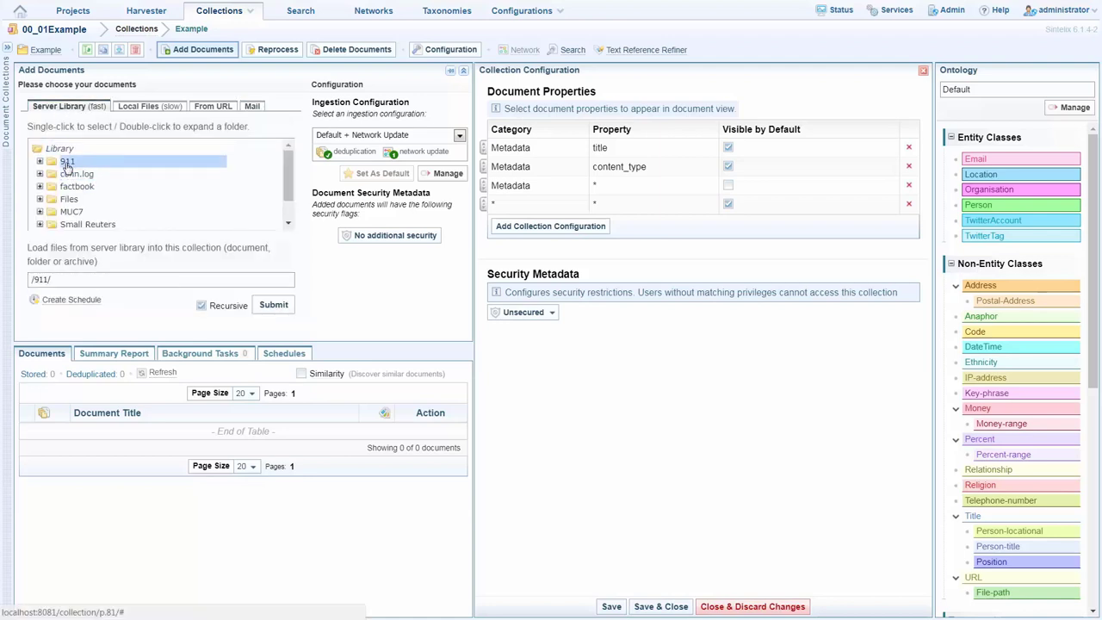
pyautogui.click(274, 305)
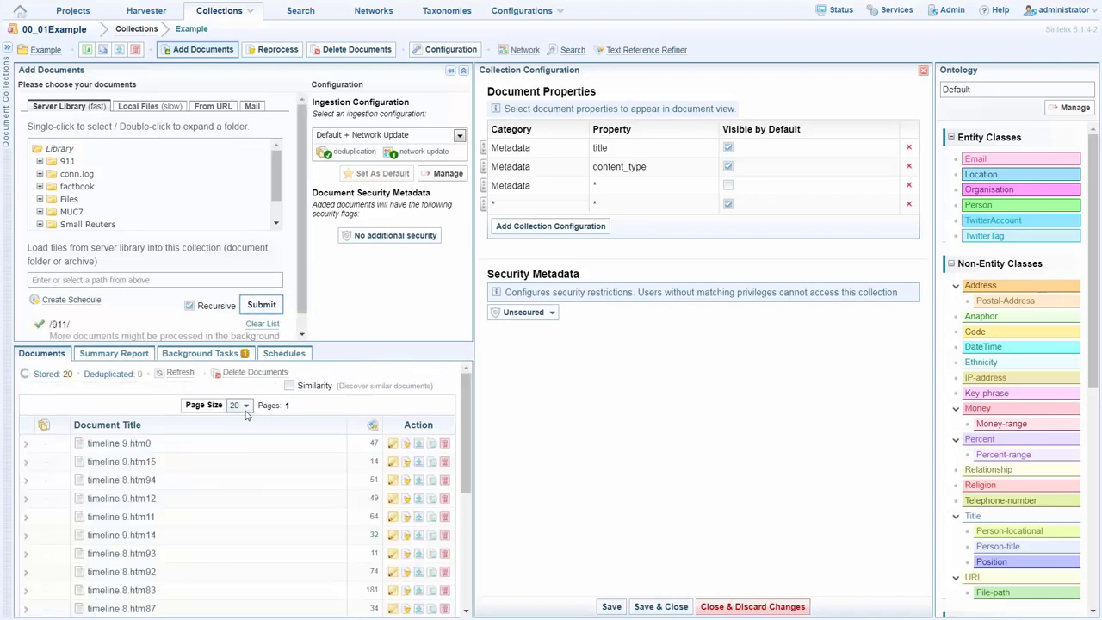
# Refresh to 115 stored documents and open timeline.8.htm85 to view its tagged entities
pyautogui.click(137, 553)
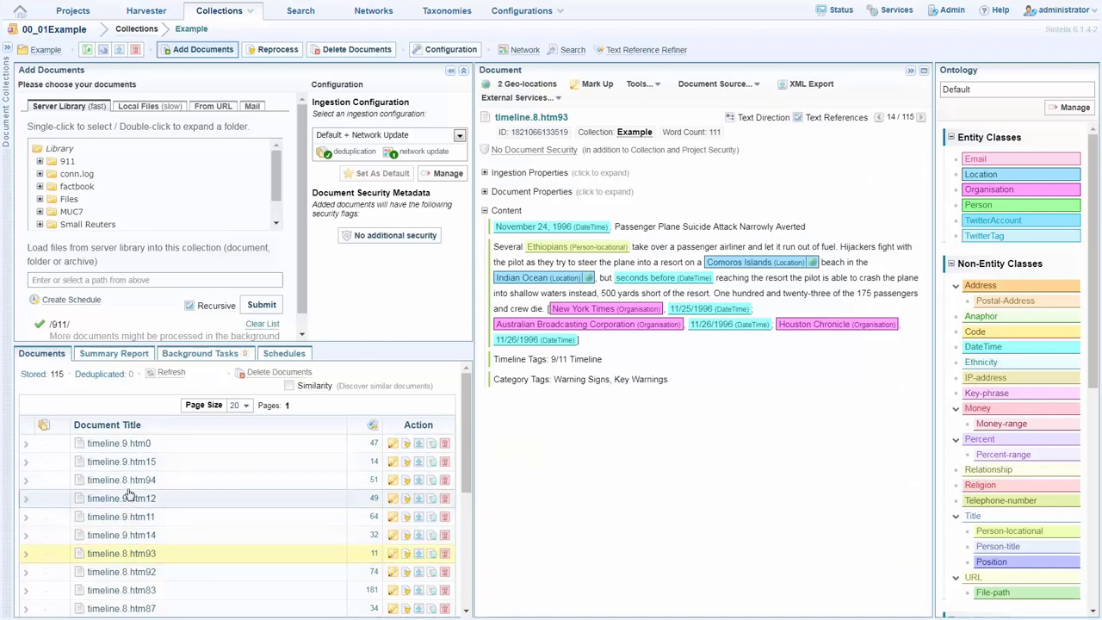
pyautogui.click(129, 487)
pyautogui.click(131, 504)
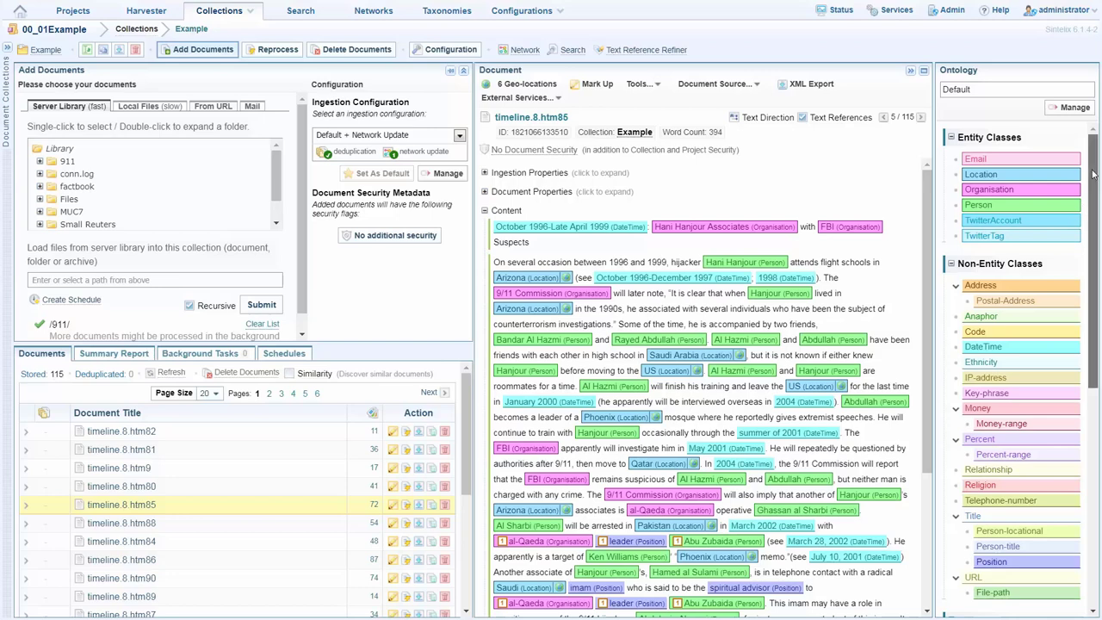
pyautogui.moveTo(1094, 175); pyautogui.dragTo(1096, 145)
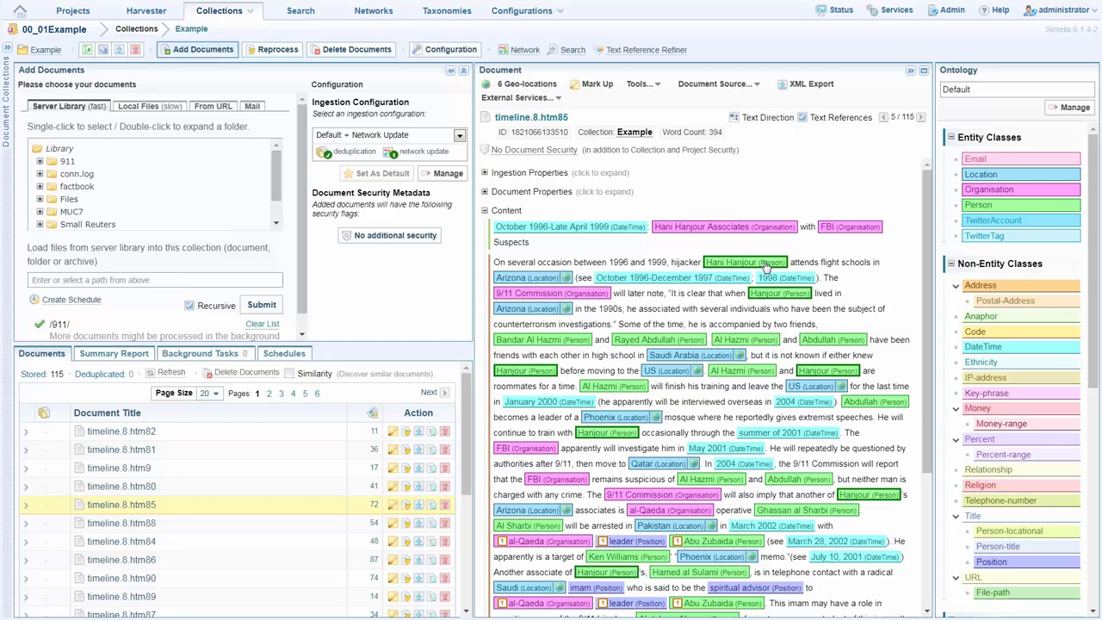
# Inspect the Hani Hanjour entity's relation details, then close them
pyautogui.click(765, 266)
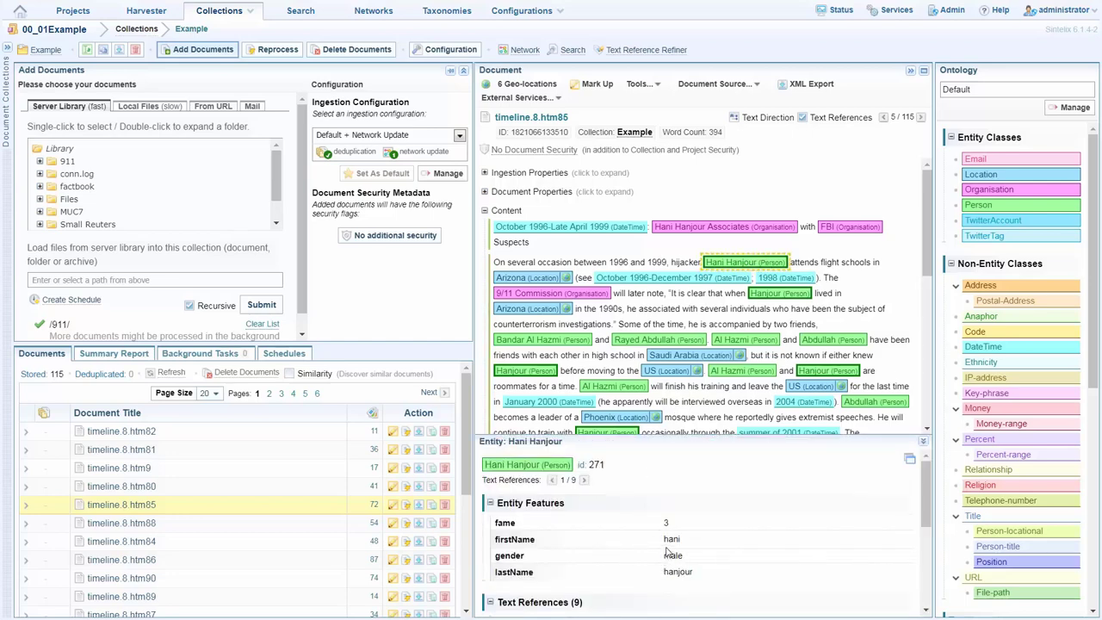
pyautogui.scroll(-5, 676, 549)
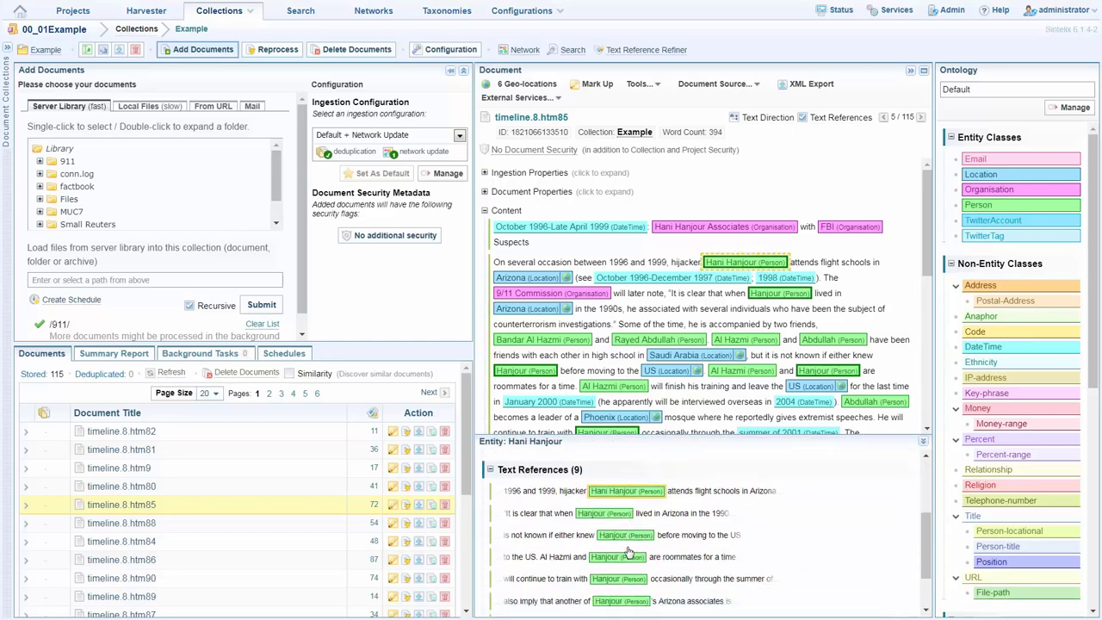
pyautogui.click(922, 441)
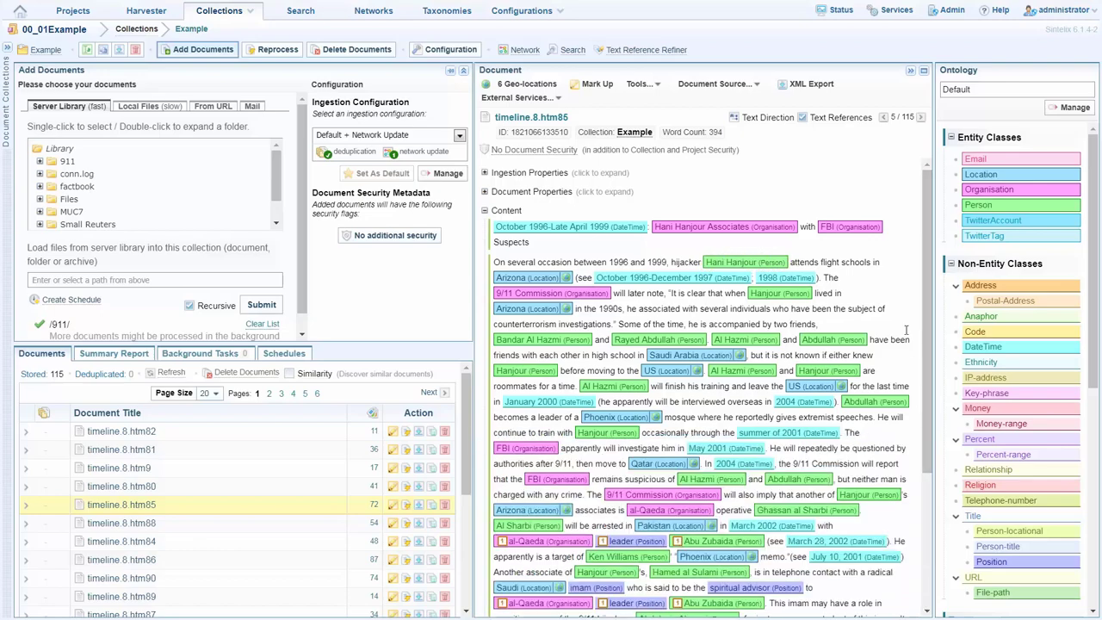
# Inspect and close Abu Zubaida's entity details, return to the text's top, and toggle Document Properties
pyautogui.scroll(-3, 930, 250)
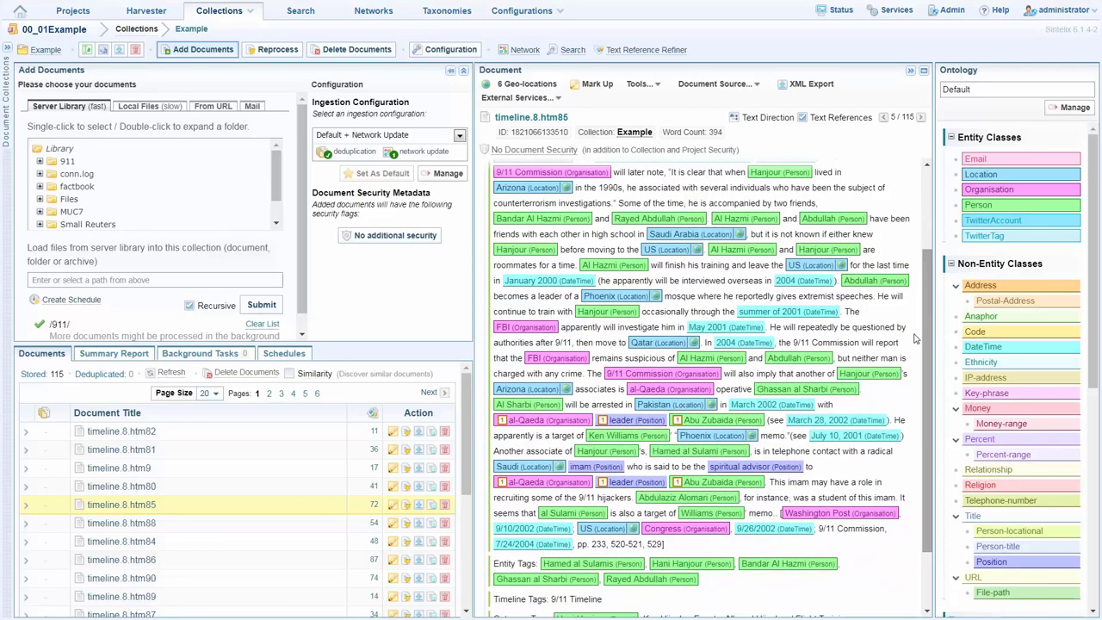
pyautogui.click(699, 425)
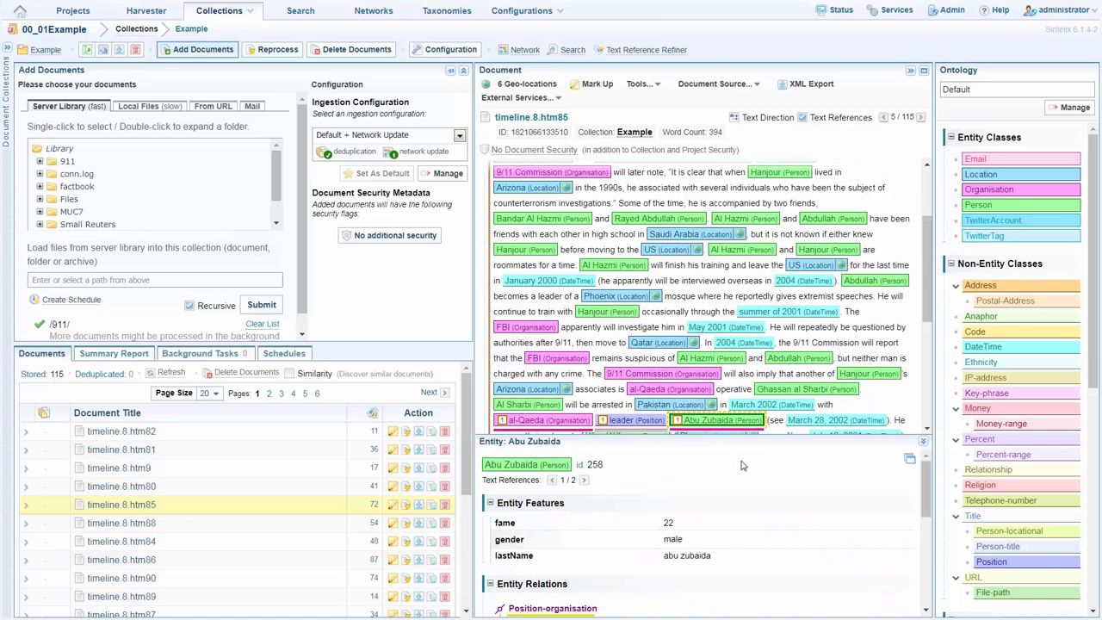
pyautogui.scroll(-3, 551, 551)
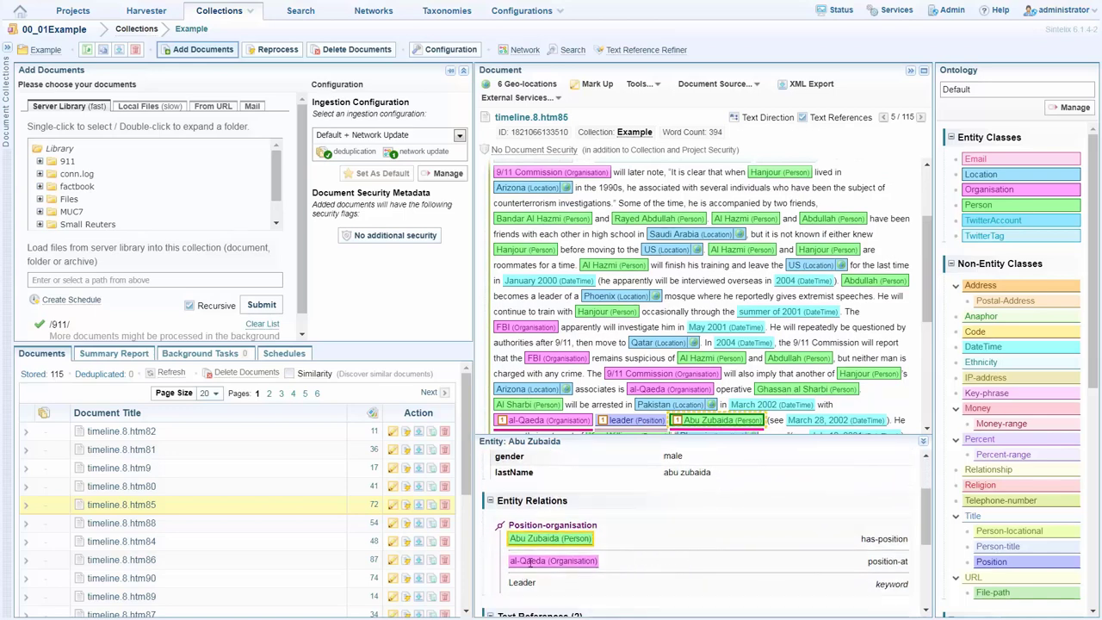
pyautogui.click(923, 441)
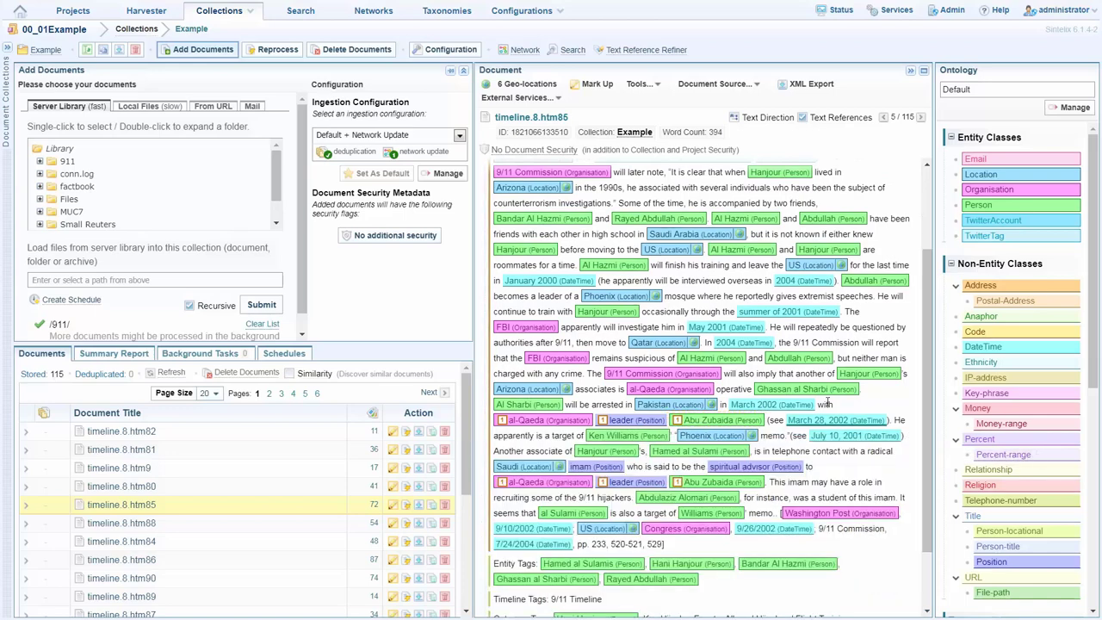
pyautogui.scroll(3, 728, 439)
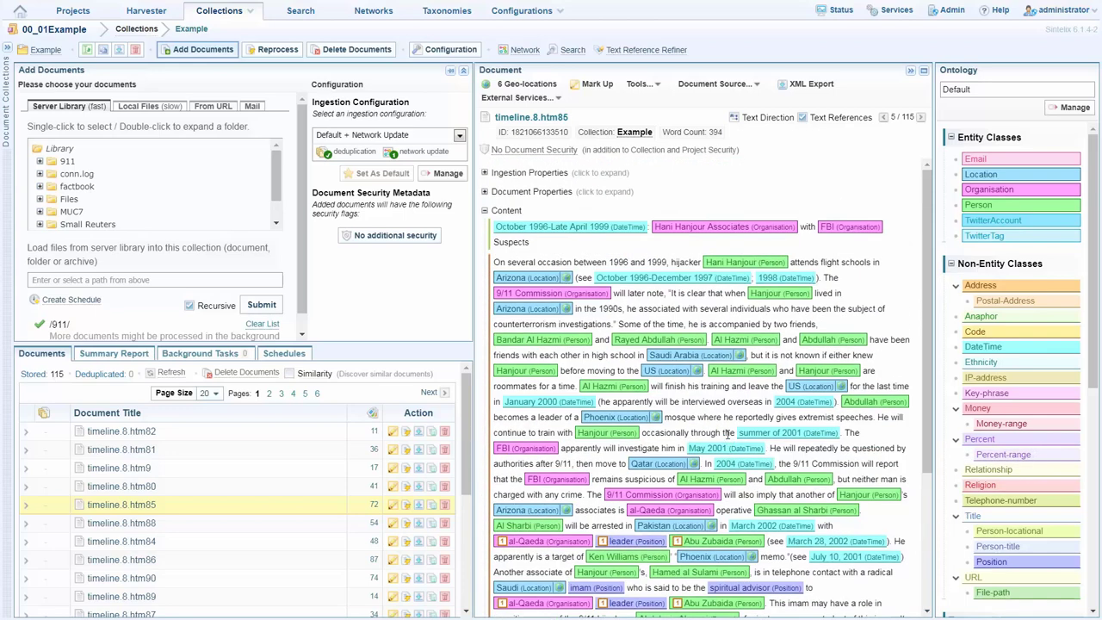
pyautogui.click(485, 192)
pyautogui.click(485, 192)
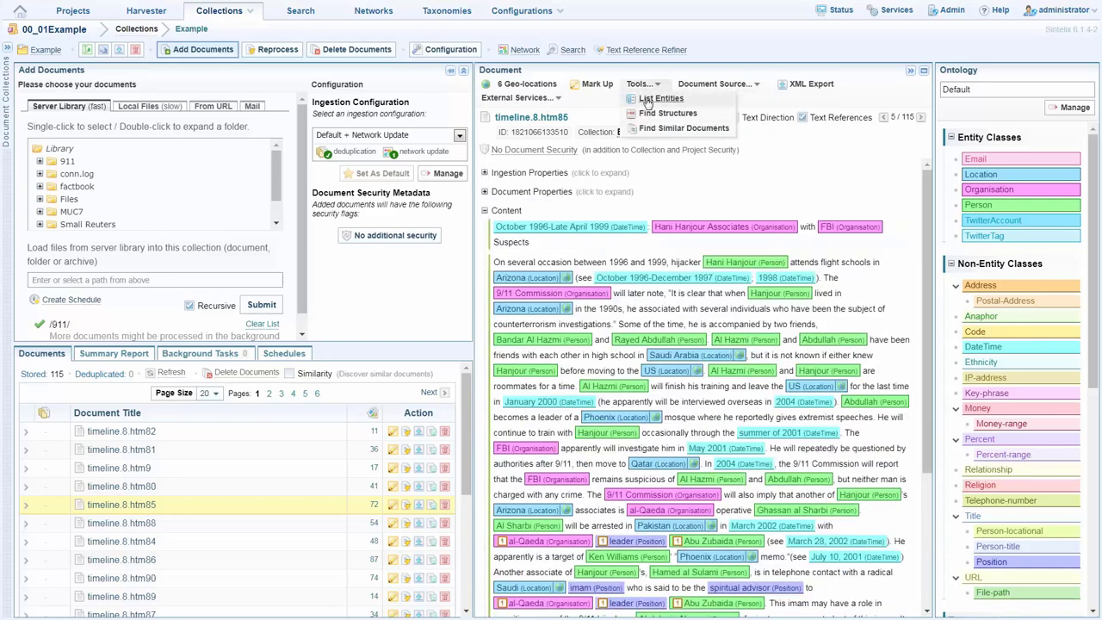
pyautogui.click(663, 103)
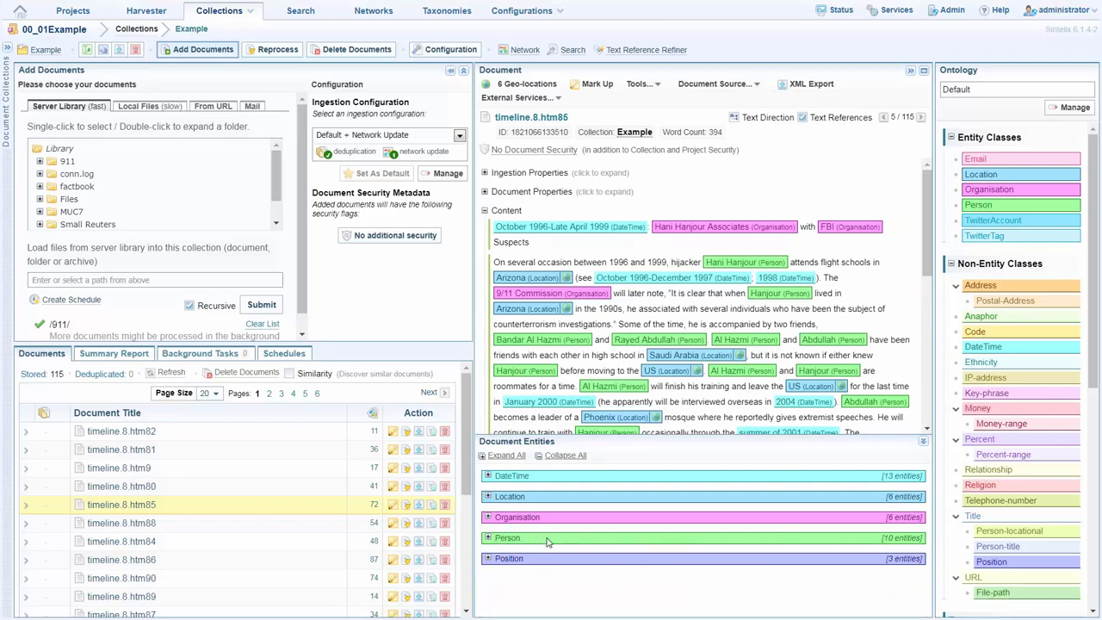
pyautogui.click(487, 539)
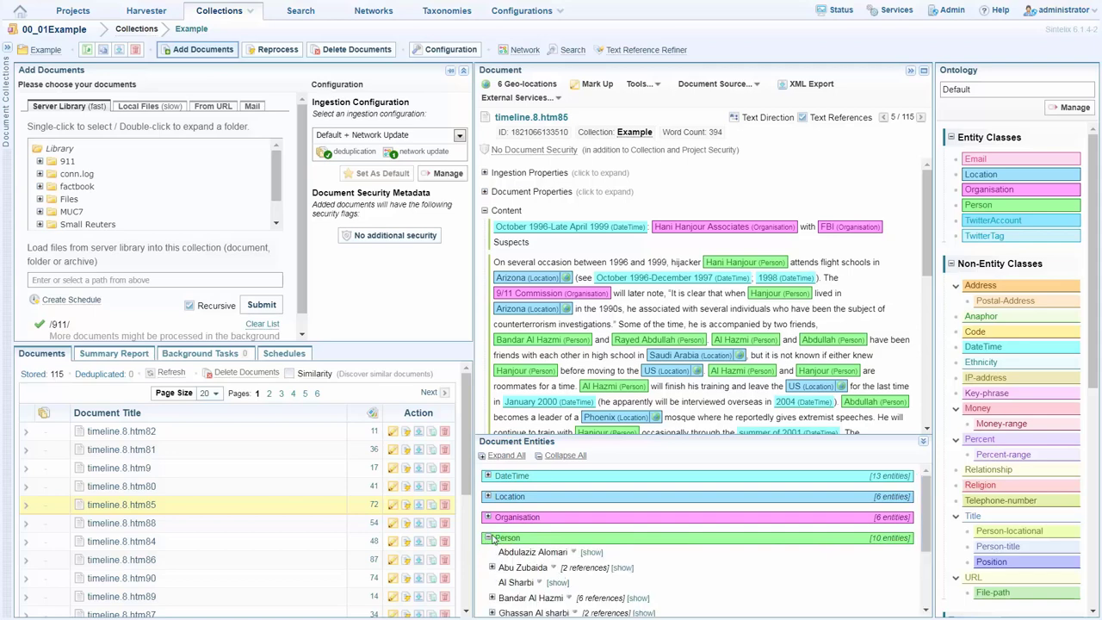
pyautogui.click(488, 539)
pyautogui.click(922, 444)
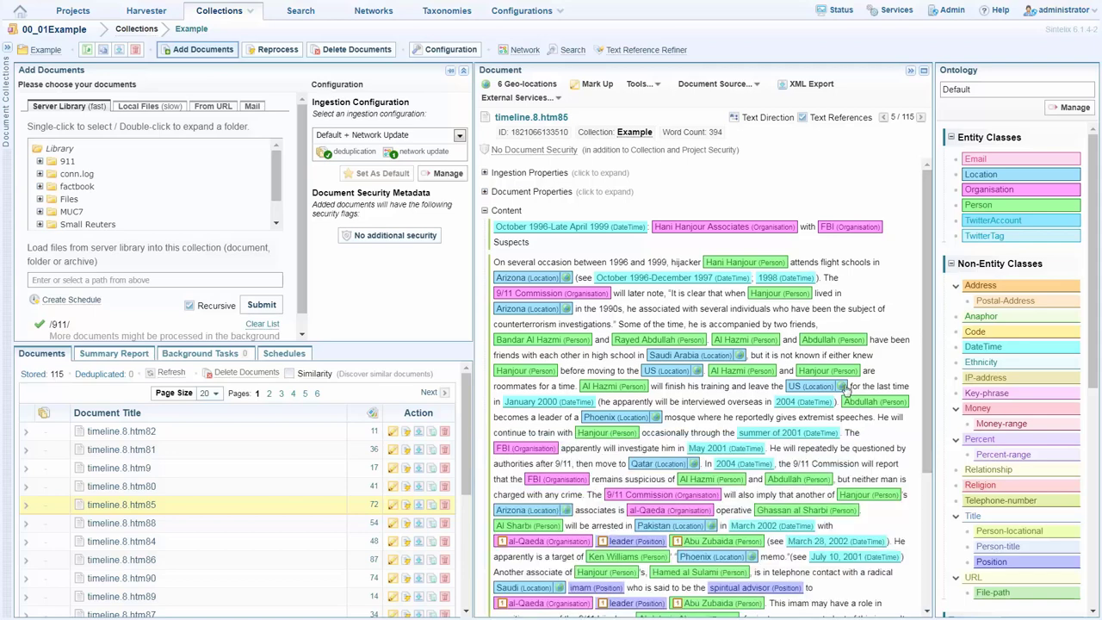
pyautogui.click(517, 86)
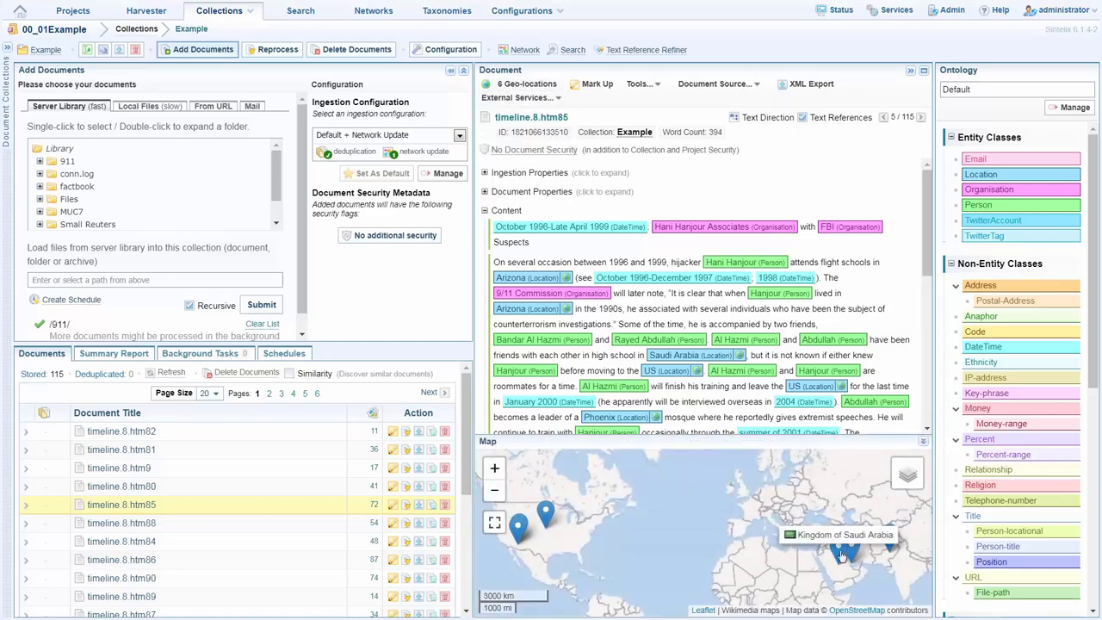
pyautogui.click(842, 556)
pyautogui.click(872, 542)
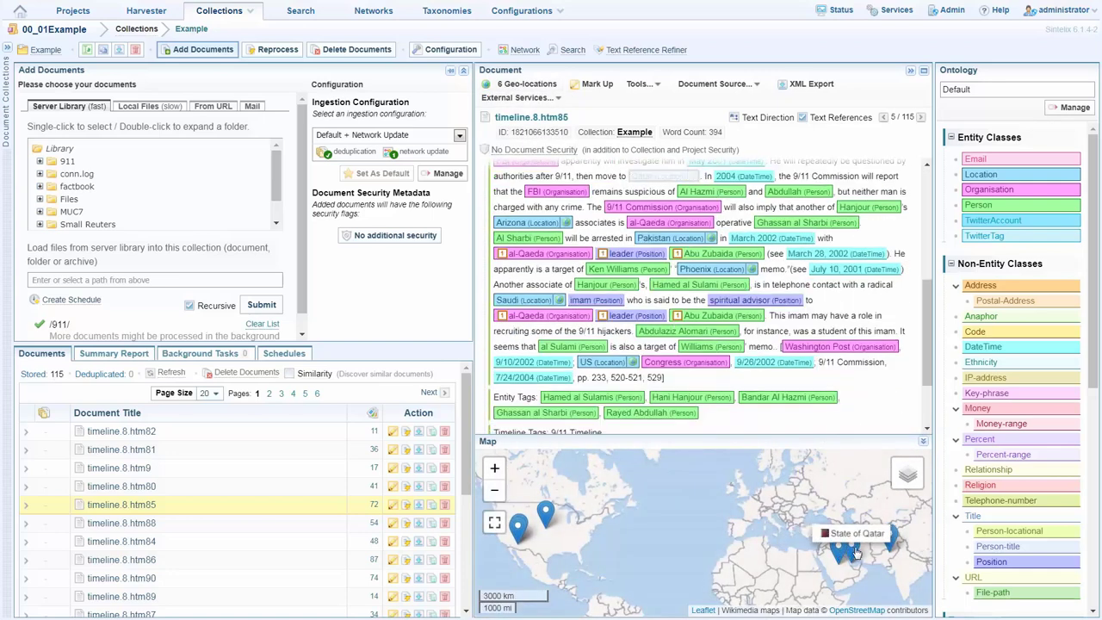
pyautogui.click(872, 541)
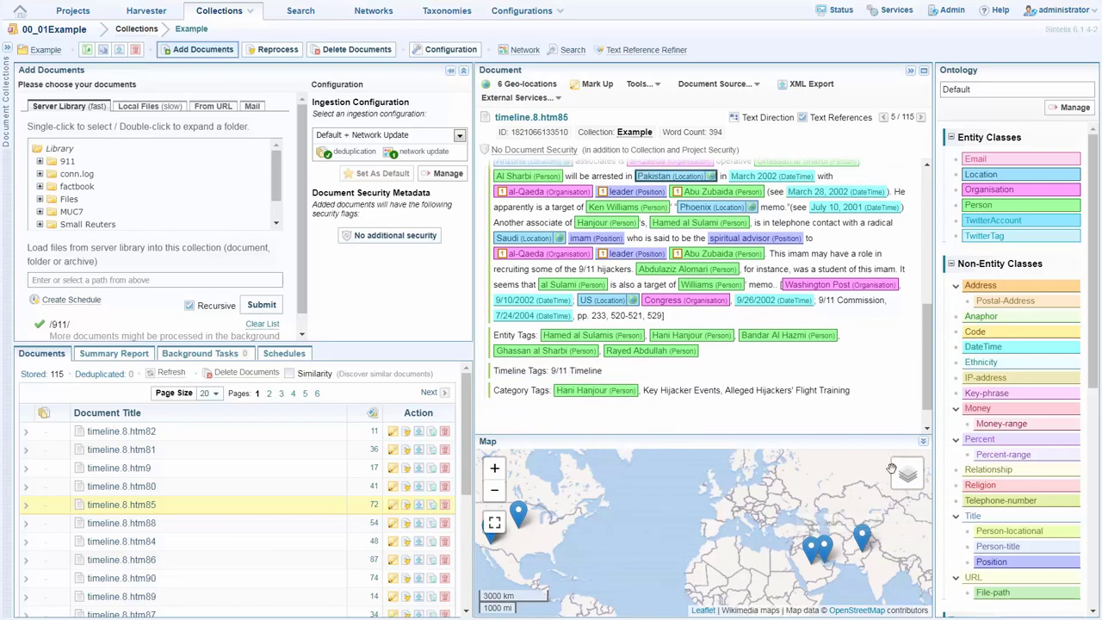
pyautogui.click(925, 443)
pyautogui.scroll(5, 614, 239)
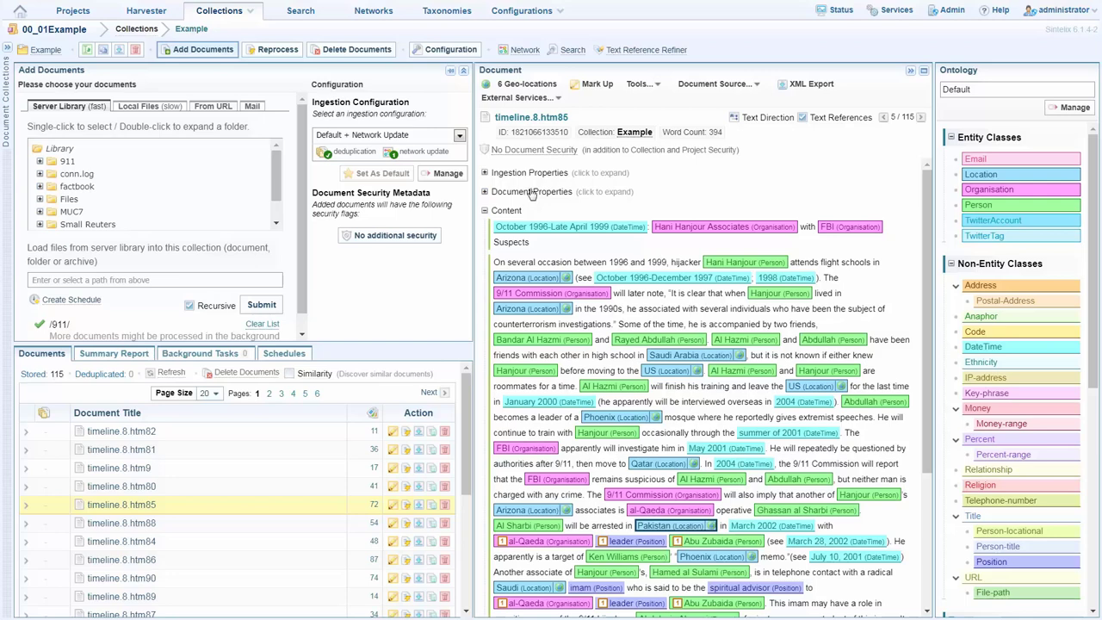
# Open the Example network's Person table and sort by Refs, highest first, putting Osama Bin laden on top
pyautogui.click(374, 12)
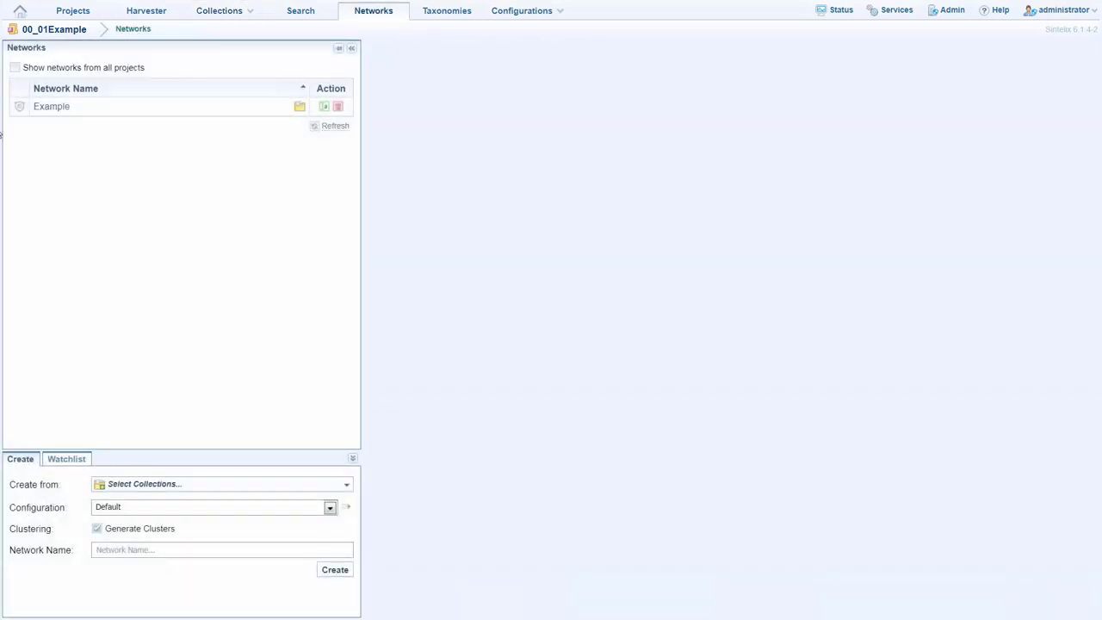
pyautogui.click(47, 112)
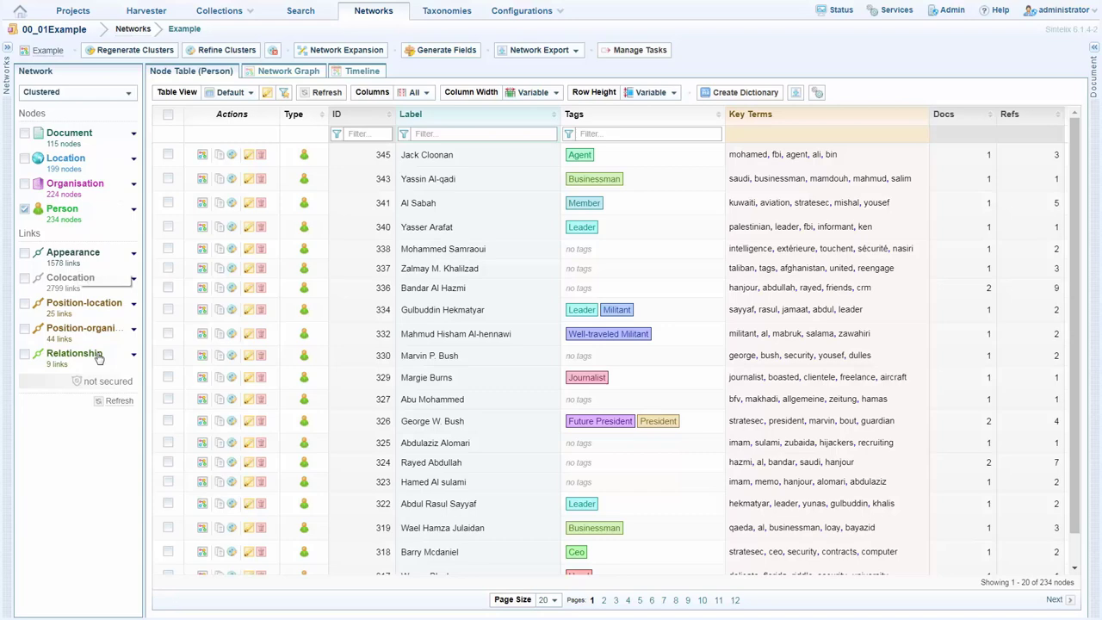
pyautogui.click(718, 116)
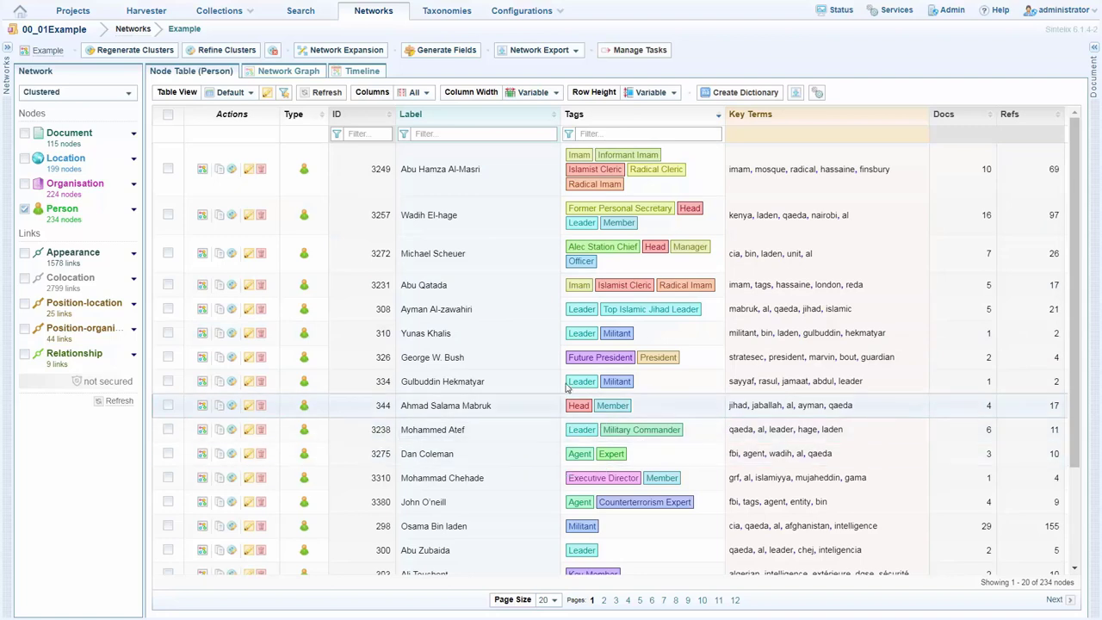
pyautogui.click(1040, 119)
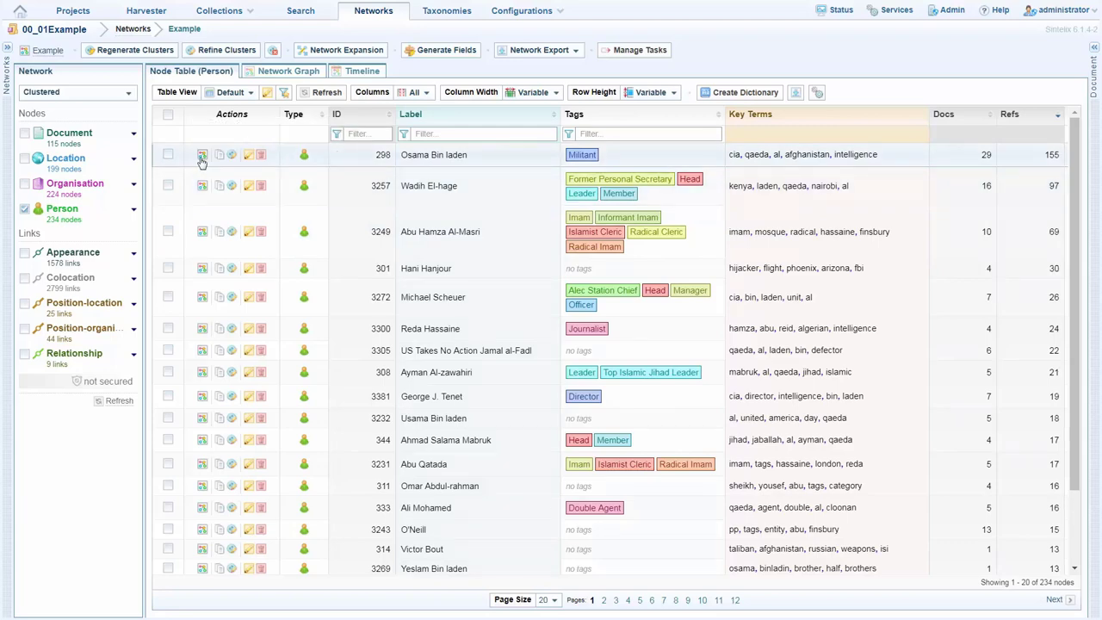
# Show Osama Bin laden's network graph and drag Iman, Carmen and Ghalib Mohammad outward
pyautogui.click(202, 156)
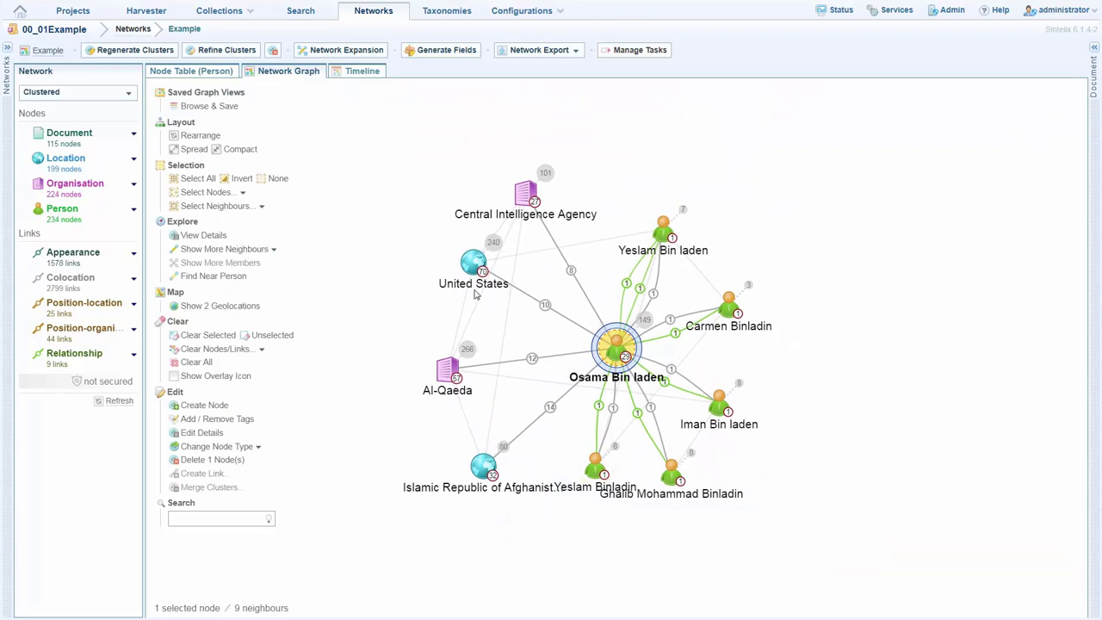
pyautogui.moveTo(720, 398); pyautogui.dragTo(782, 389)
pyautogui.moveTo(747, 299); pyautogui.dragTo(796, 266)
pyautogui.moveTo(676, 469); pyautogui.dragTo(738, 489)
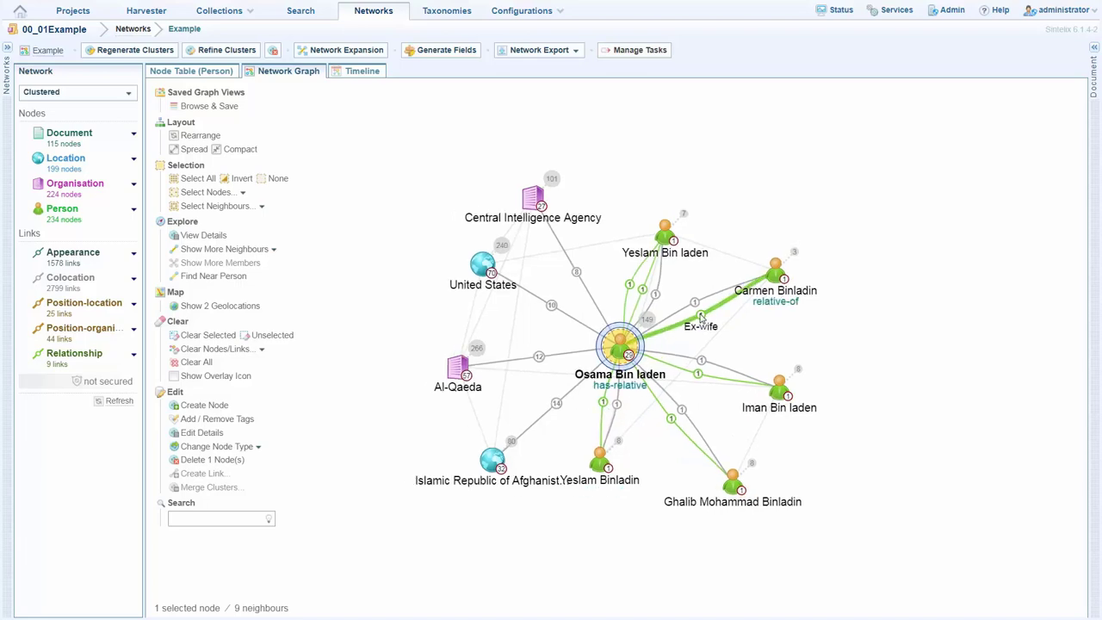
# Check the Ex-wife link's source, hide the Document panel, and map the 2 geolocations
pyautogui.click(701, 318)
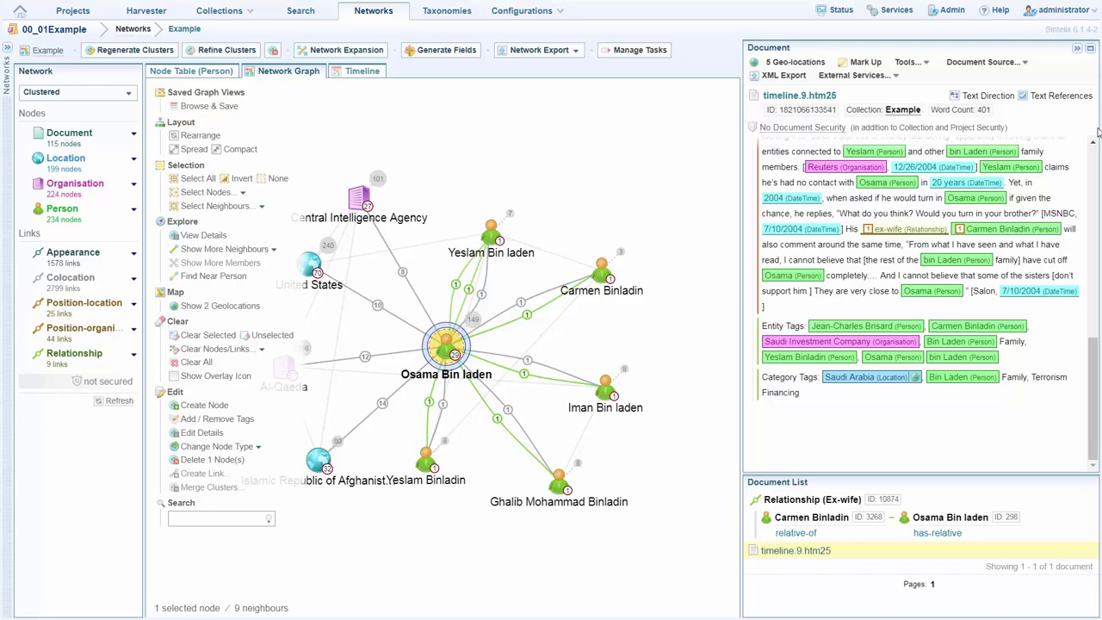
pyautogui.click(1077, 48)
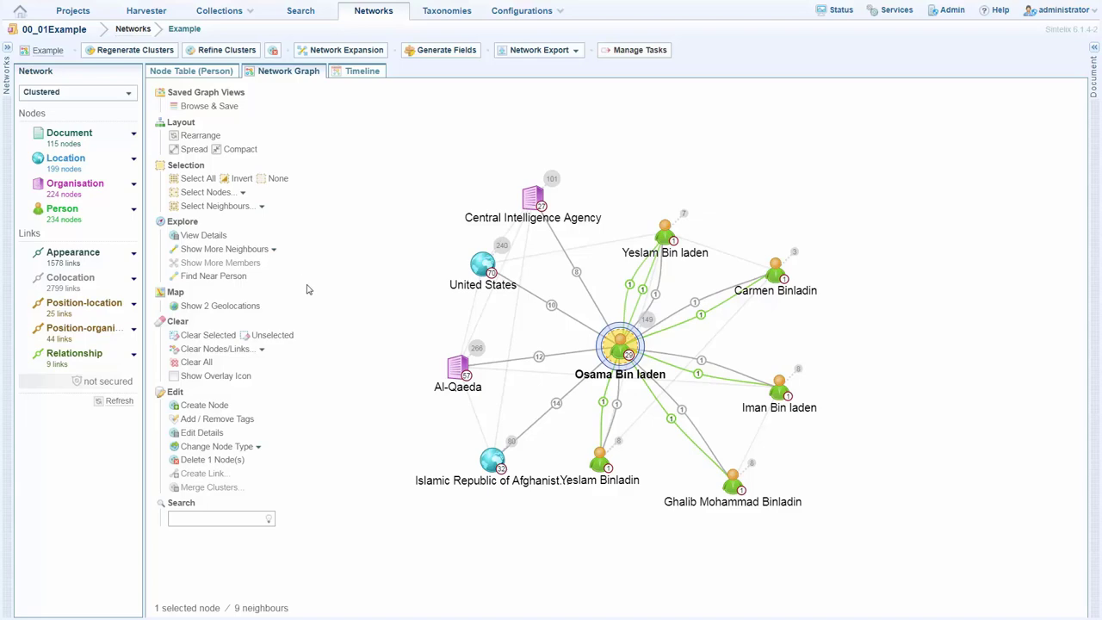
pyautogui.click(229, 312)
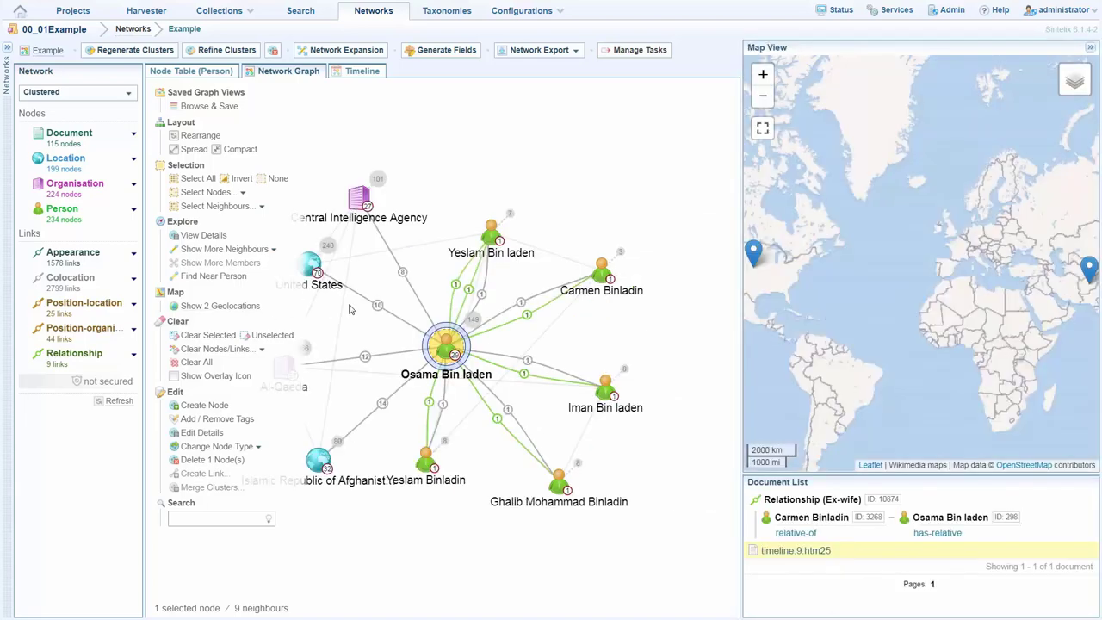